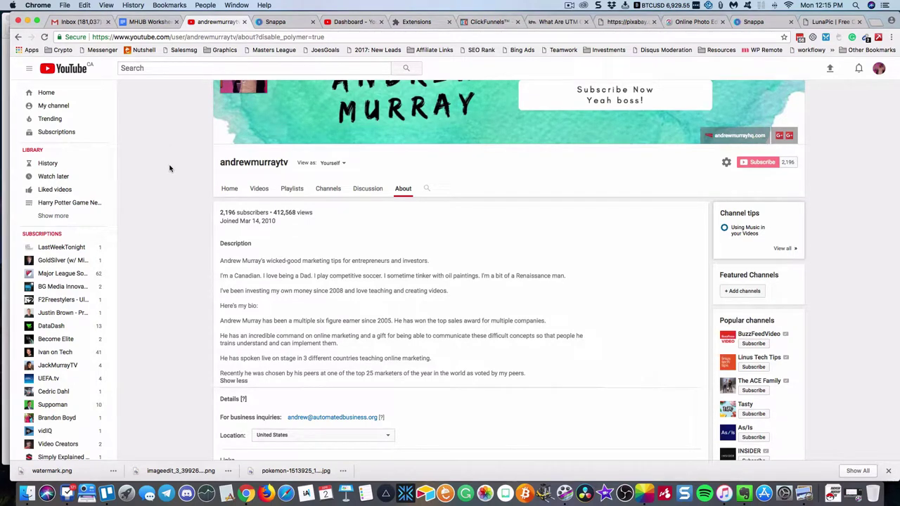
Scroll down the About page editor until the four custom links and the Done button show
scroll(169, 169, down, 1)
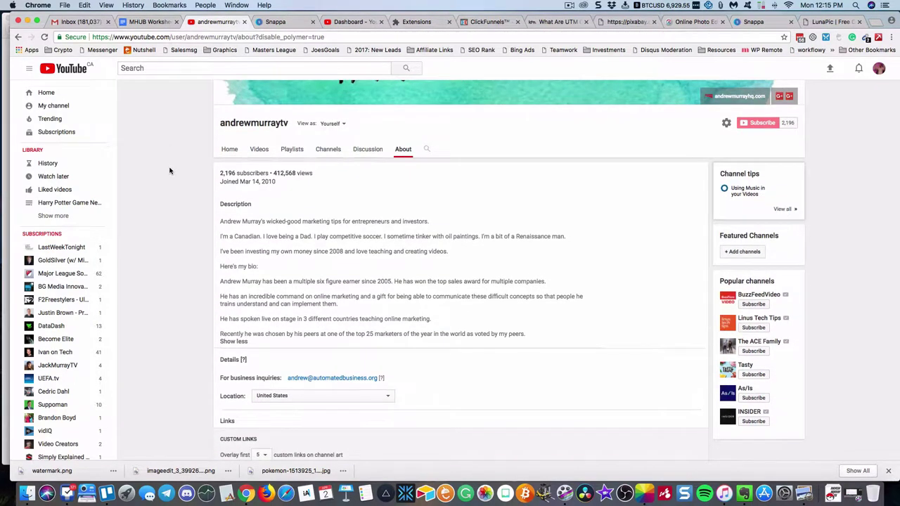
scroll(168, 169, up, 1)
scroll(168, 168, down, 1)
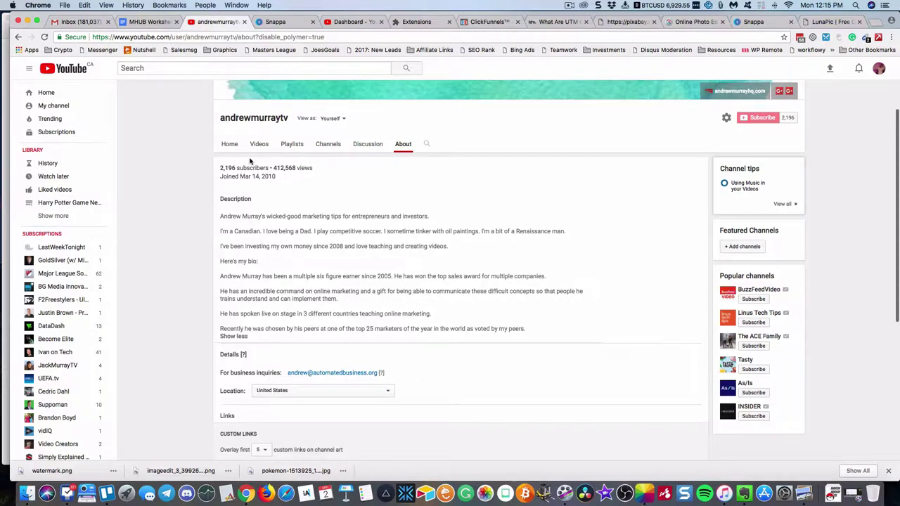
mouse_move(394, 275)
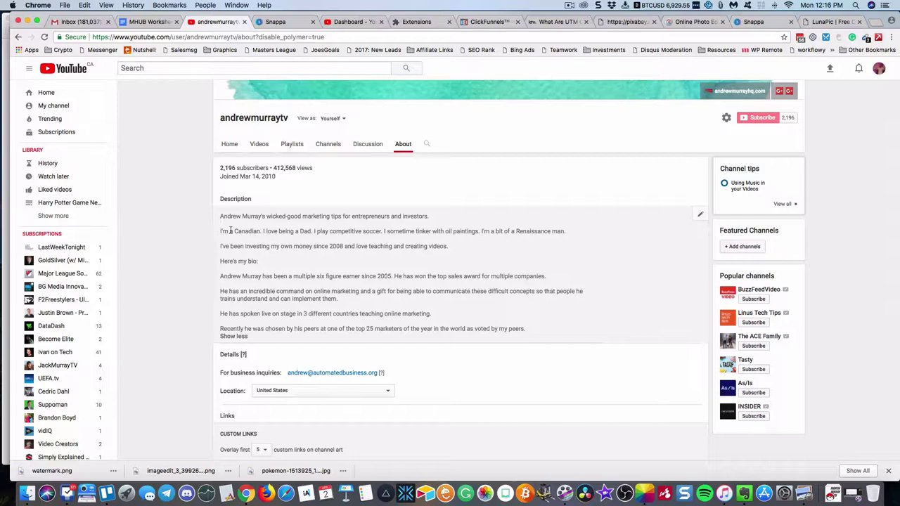
scroll(201, 227, down, 3)
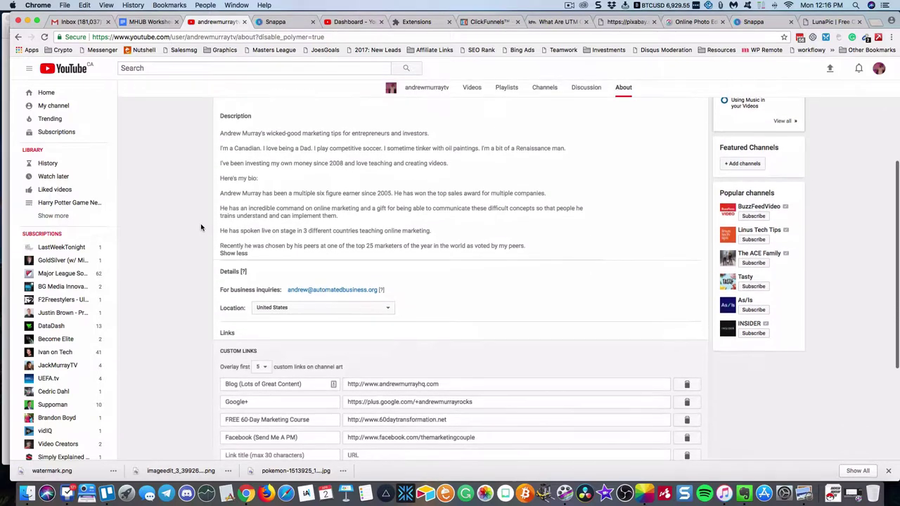
scroll(202, 227, down, 3)
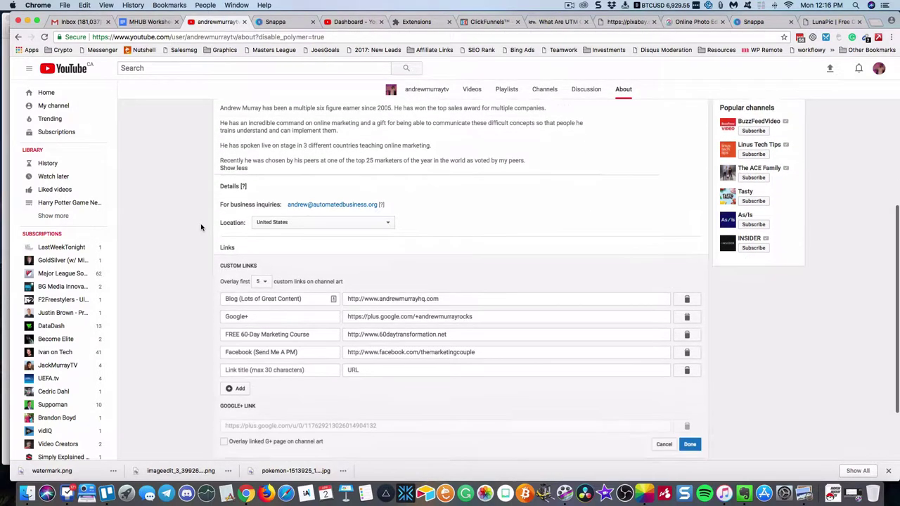
scroll(204, 227, down, 2)
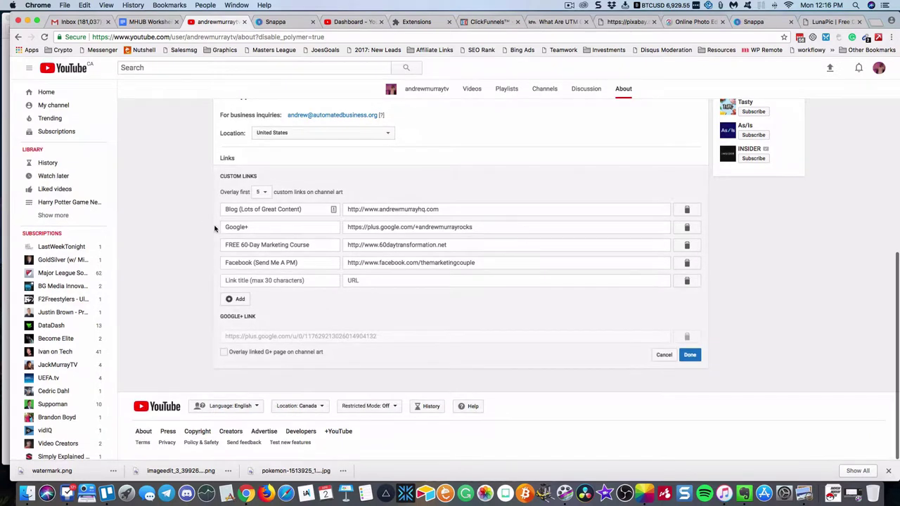
click(291, 209)
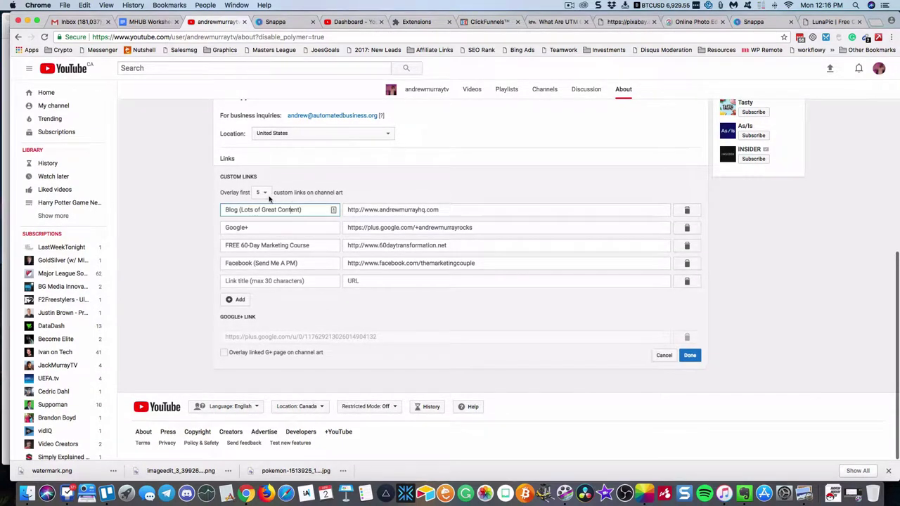
click(266, 195)
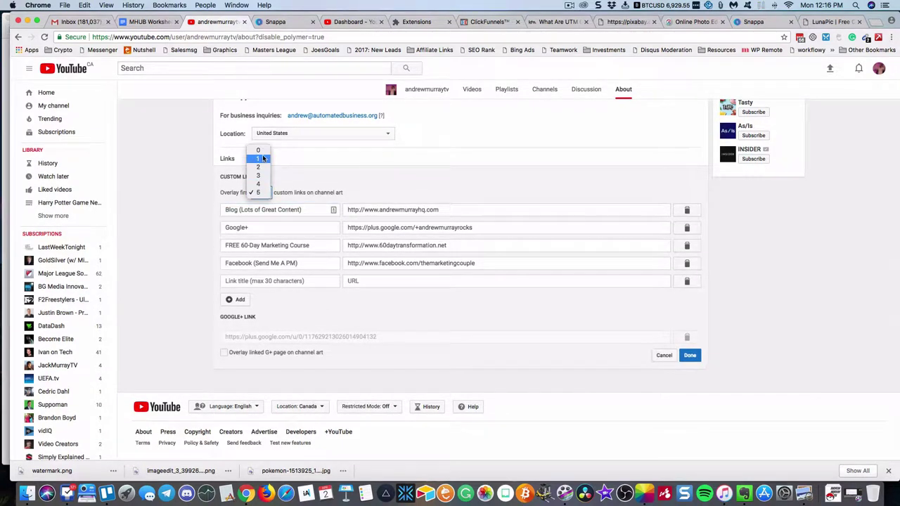
click(307, 195)
click(689, 355)
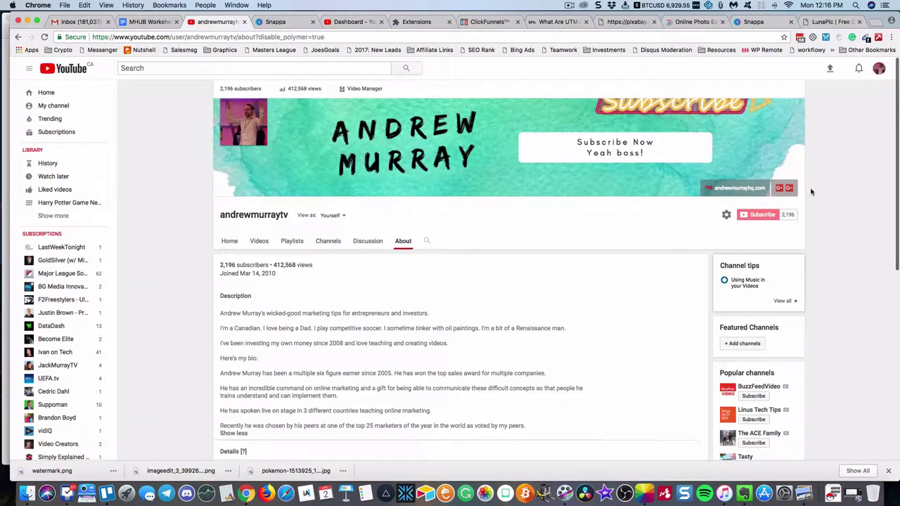
scroll(562, 229, down, 5)
scroll(562, 229, down, 2)
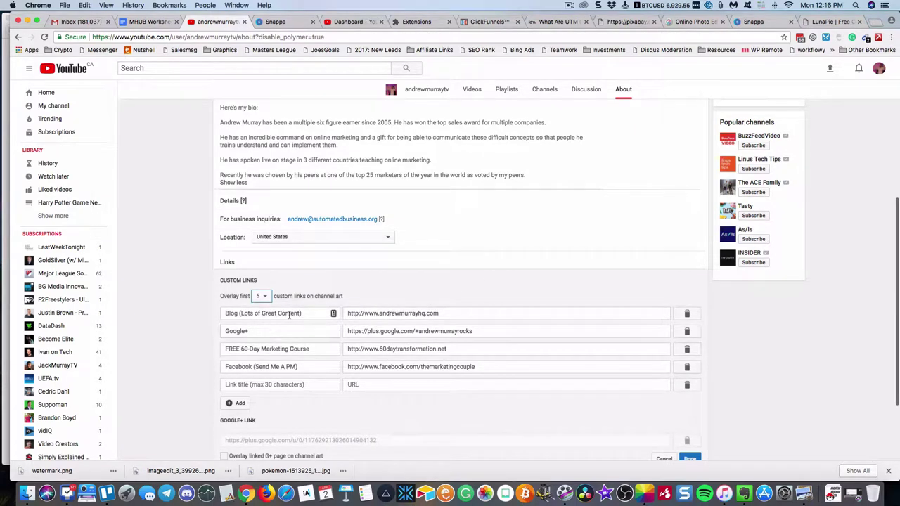
scroll(492, 281, up, 2)
scroll(668, 211, up, 3)
scroll(702, 196, up, 1)
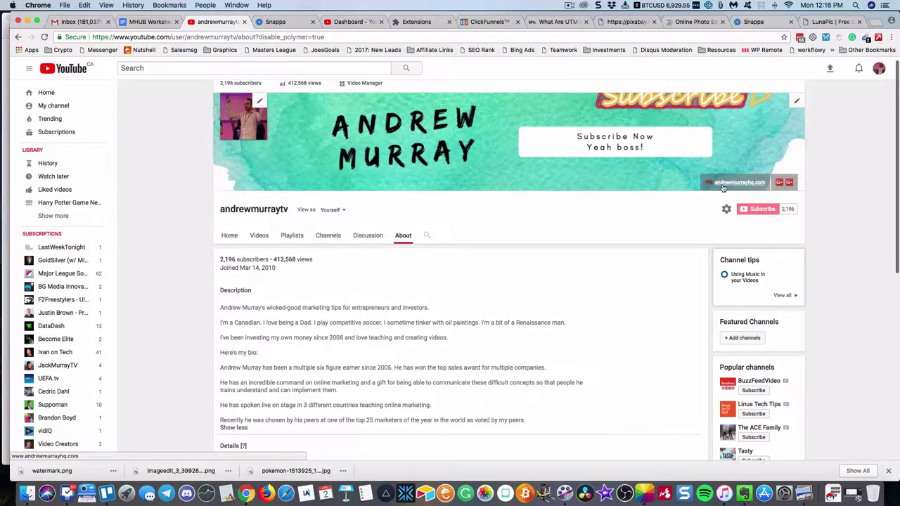
mouse_move(789, 182)
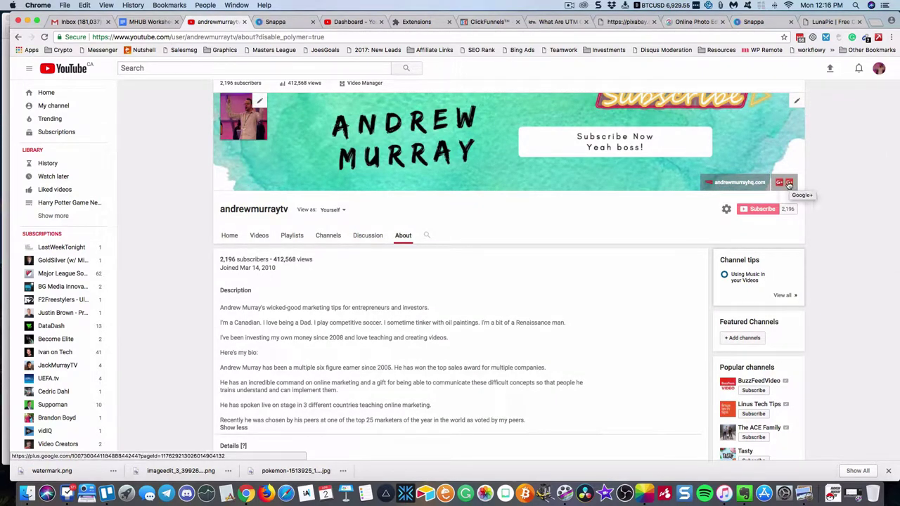
scroll(514, 245, down, 2)
scroll(514, 245, down, 5)
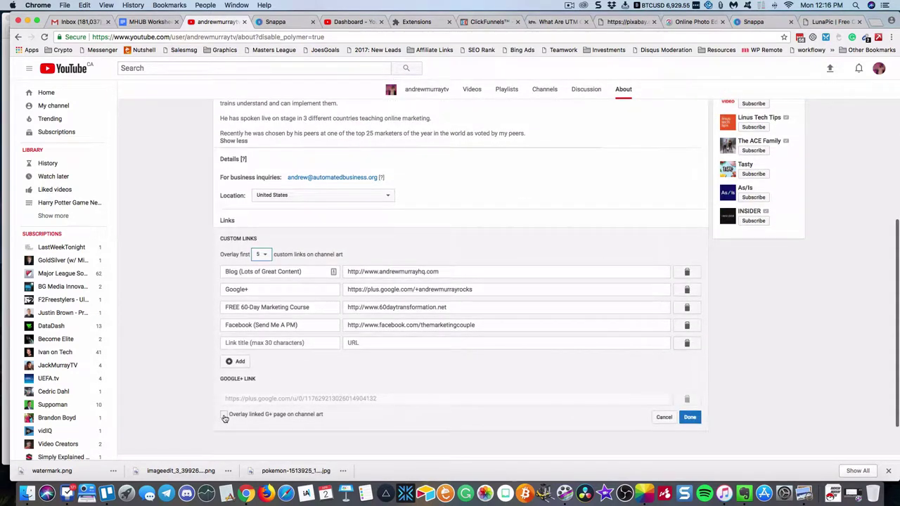
click(259, 256)
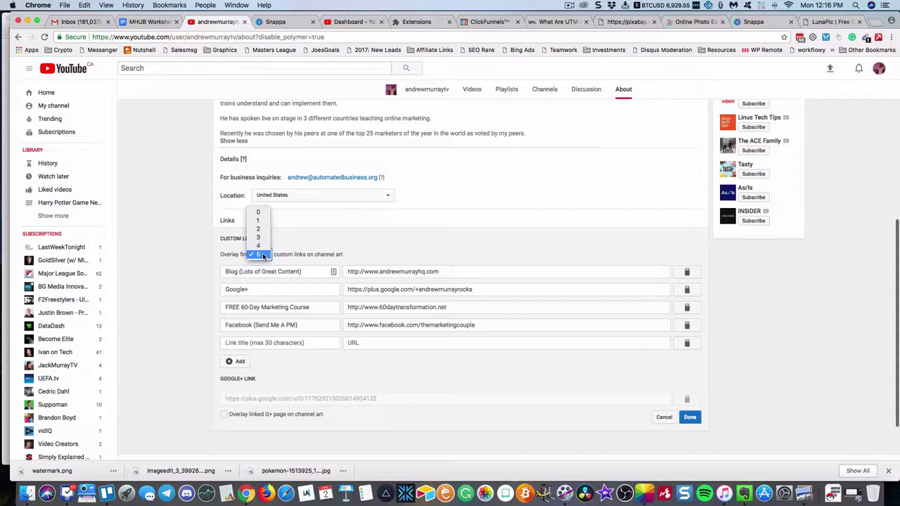
click(257, 258)
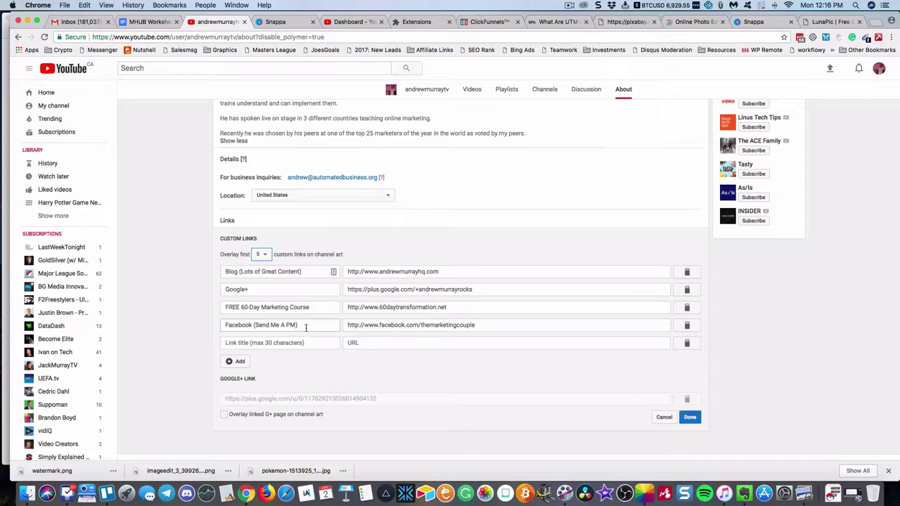
click(306, 327)
scroll(308, 320, down, 3)
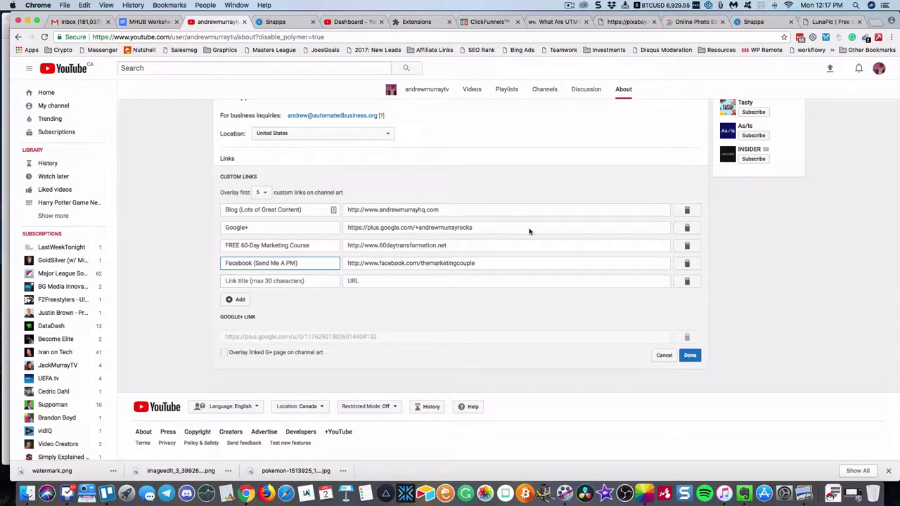
Search Google in a new tab for 'utm links', then refine it to 'utm link builder'
click(876, 23)
text(utm)
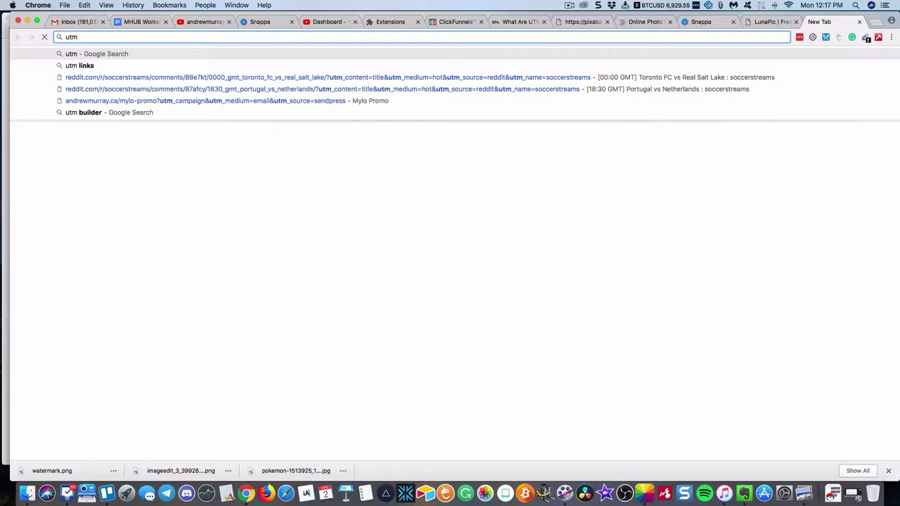
text( links)
key(Return)
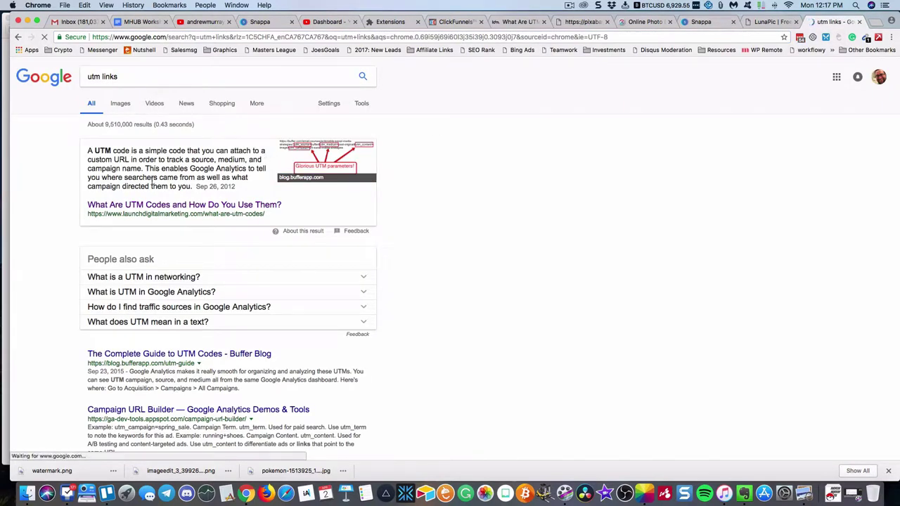
click(138, 77)
key(BackSpace)
text(builder)
key(Return)
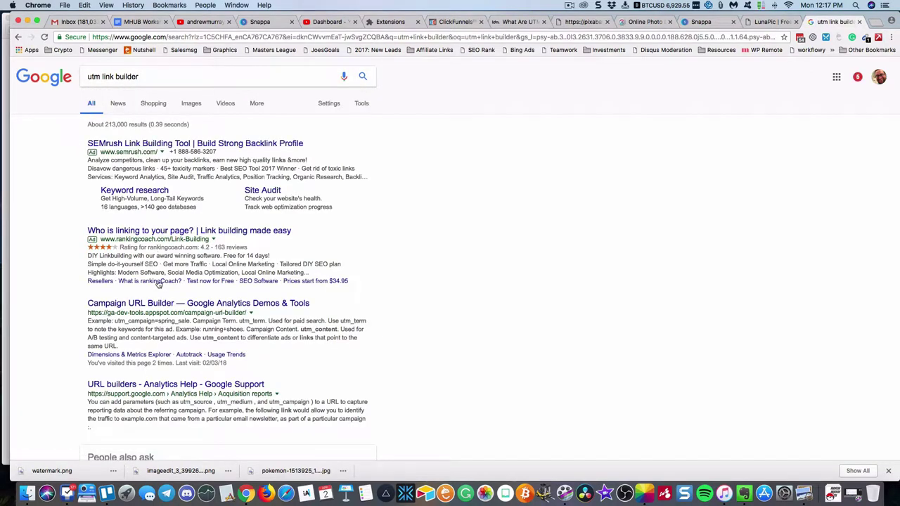
Open the Campaign URL Builder result, then return to the andrewmurraytv About page tab
click(160, 304)
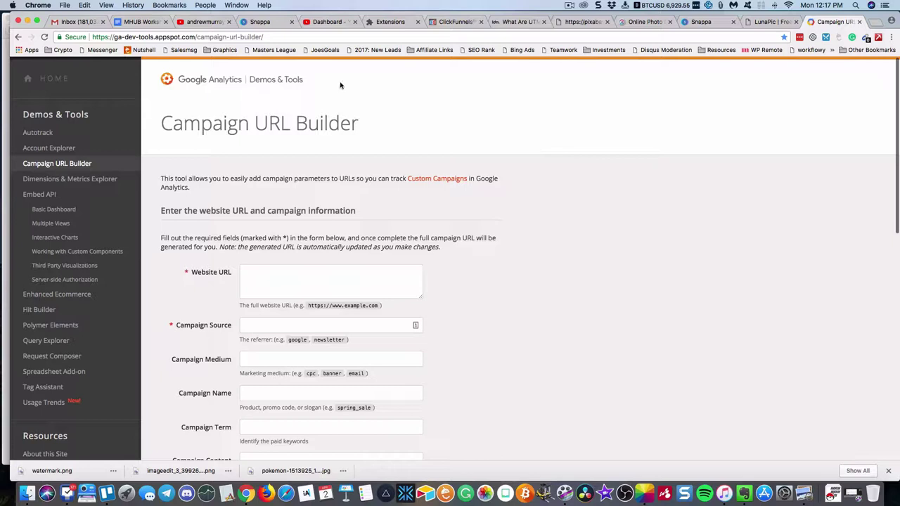
click(344, 23)
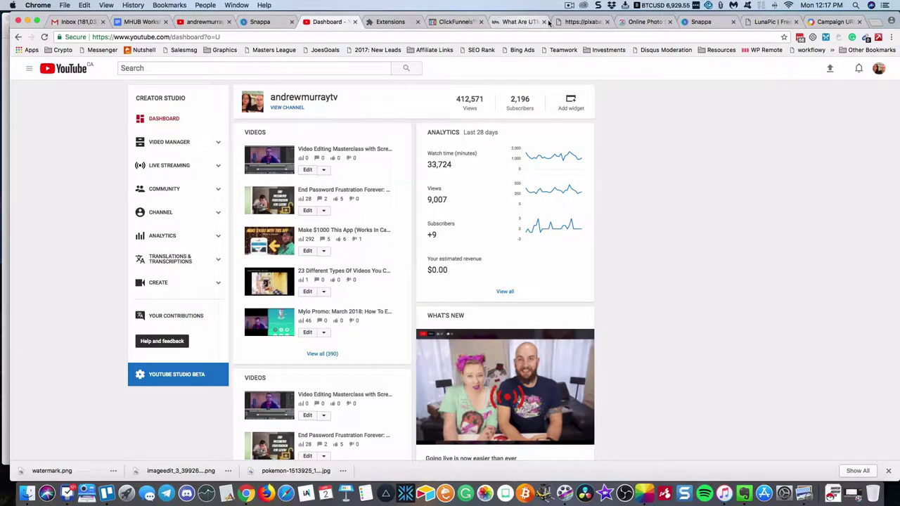
click(583, 22)
click(637, 23)
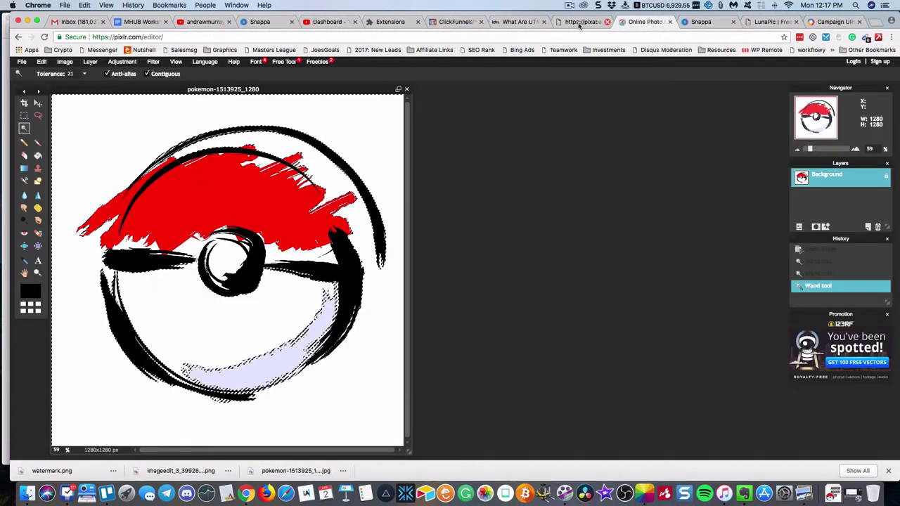
click(456, 22)
click(372, 23)
click(216, 23)
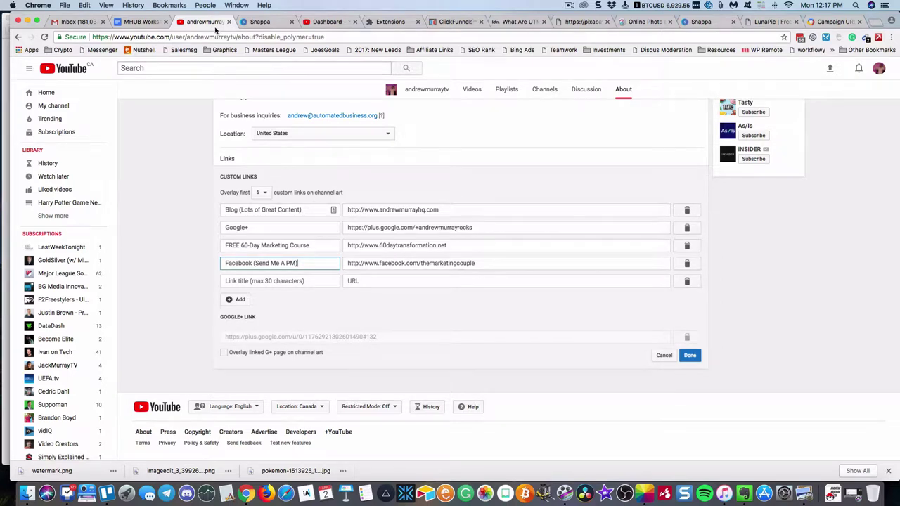
Move the andrewmurraytv tab beside the URL Builder tab and select the Blog link's URL
drag(206, 23, 770, 29)
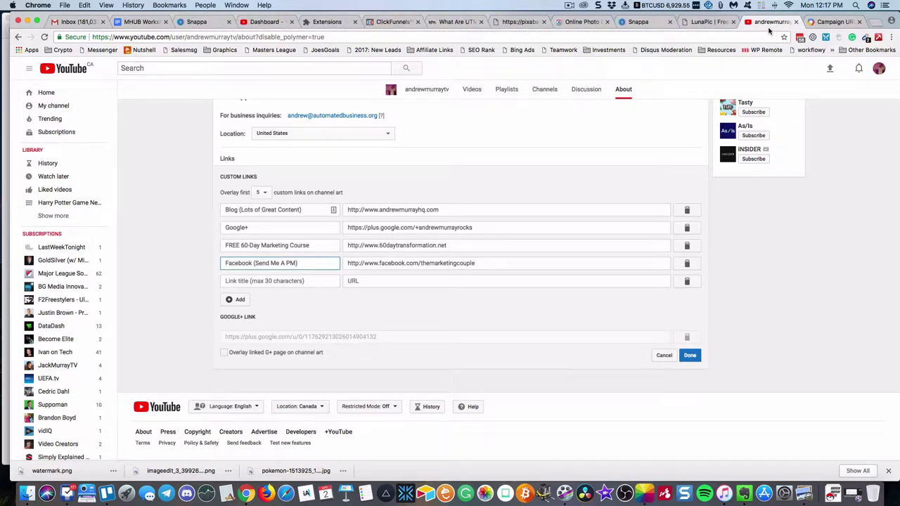
click(391, 263)
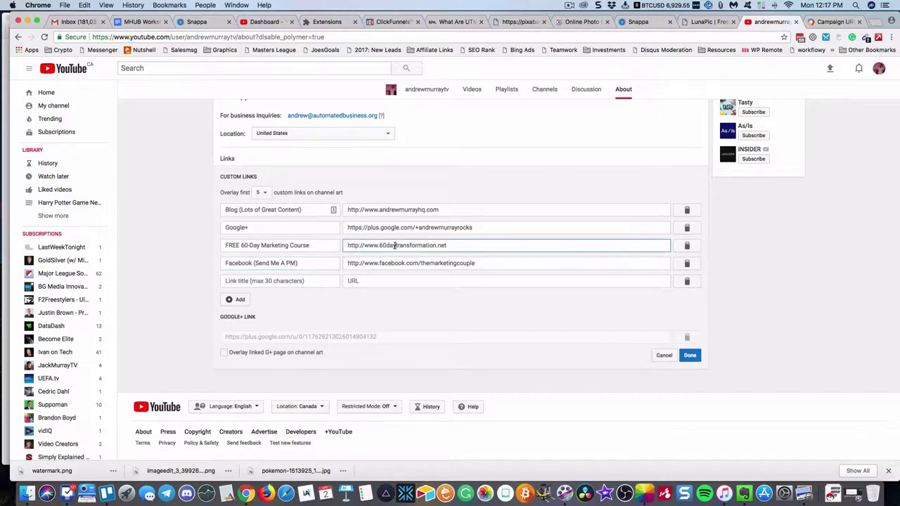
triple_click(394, 245)
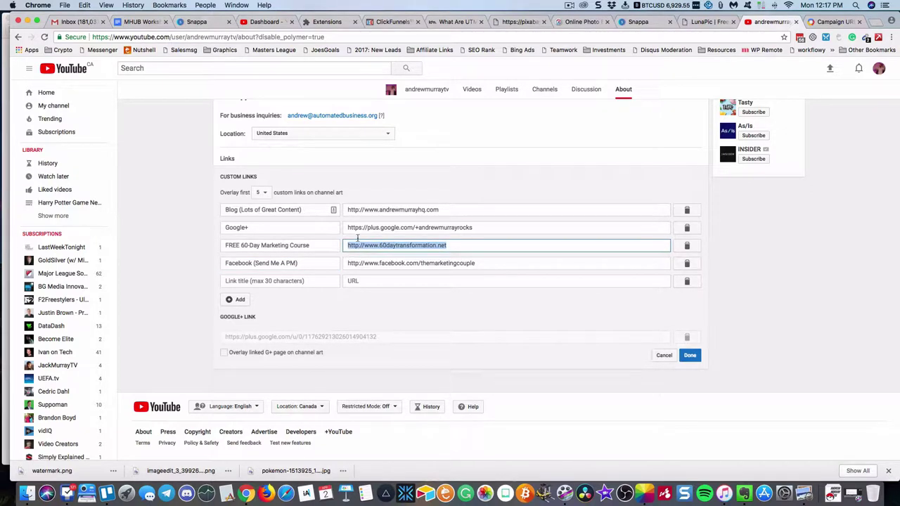
triple_click(372, 208)
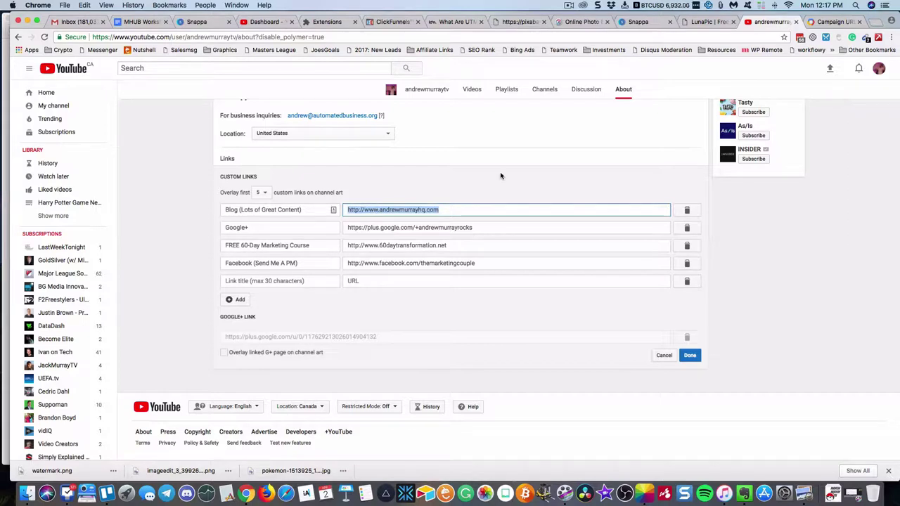
click(823, 24)
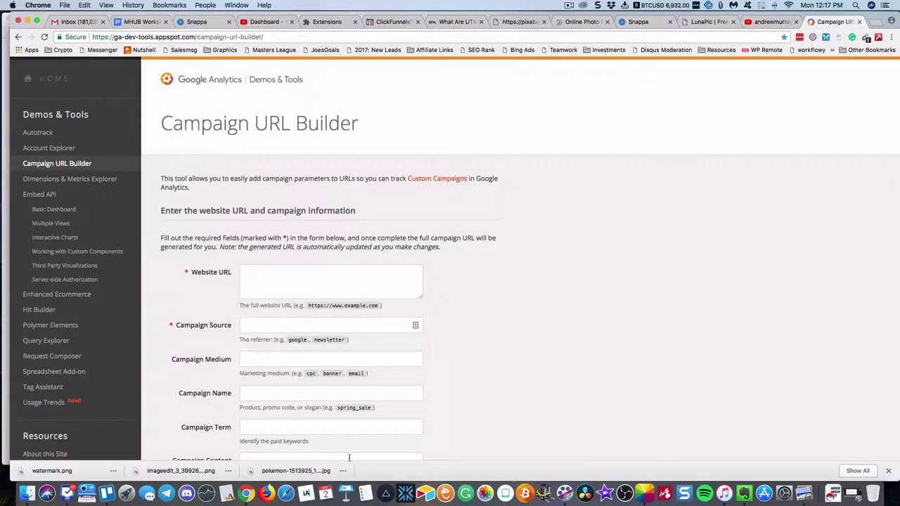
click(284, 288)
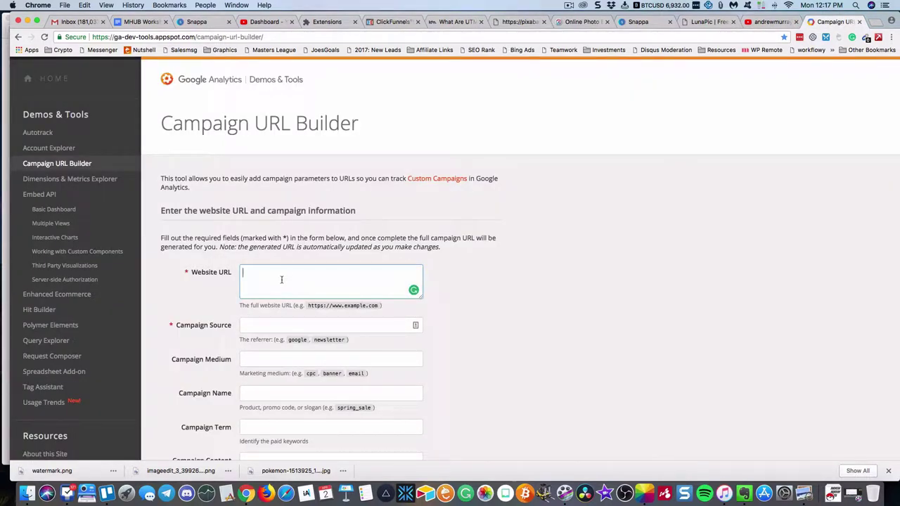
text(http://www.a)
text(ndrewmurrayhq.com)
click(268, 324)
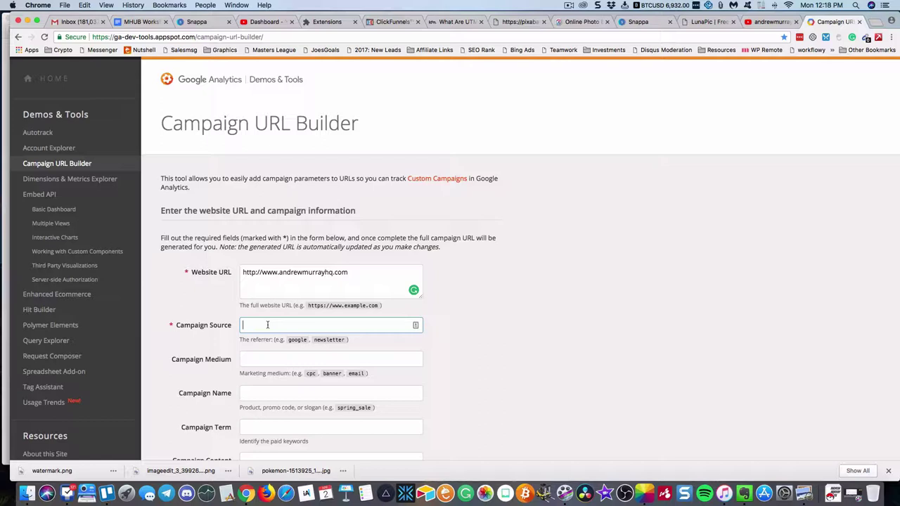
text(youtube)
click(265, 357)
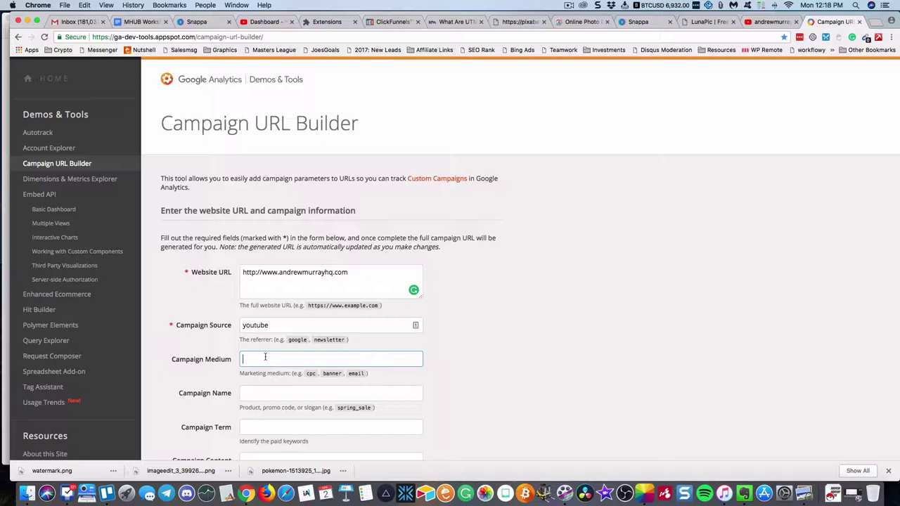
text(channel)
scroll(260, 355, down, 3)
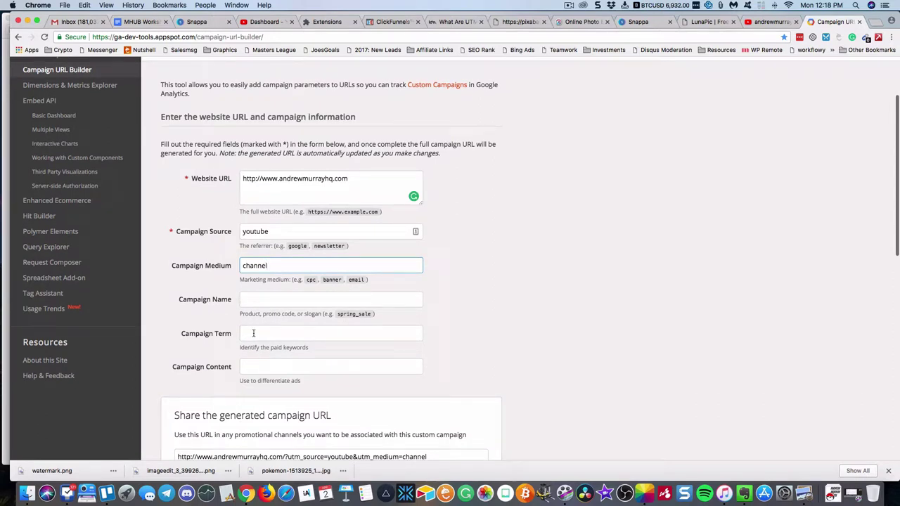
click(254, 332)
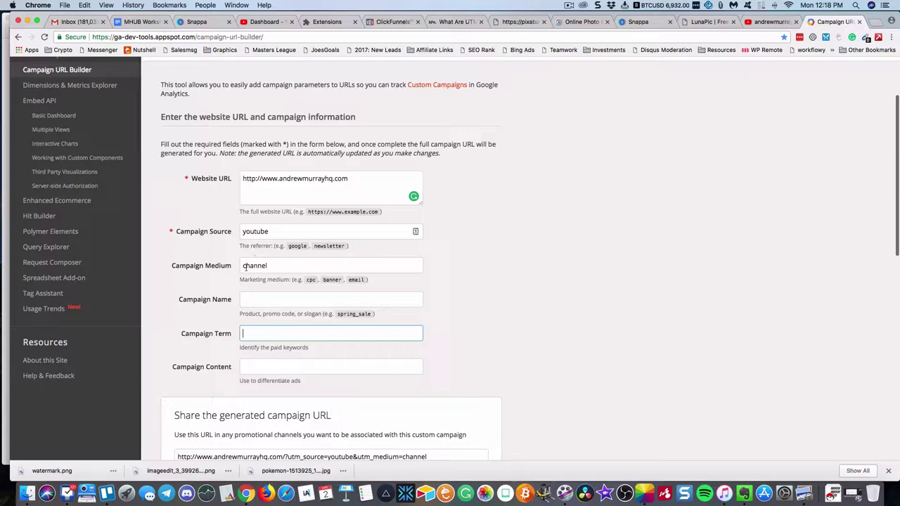
Copy the generated campaign URL and convert it to a goo.gl short link
scroll(335, 319, down, 6)
scroll(330, 310, down, 1)
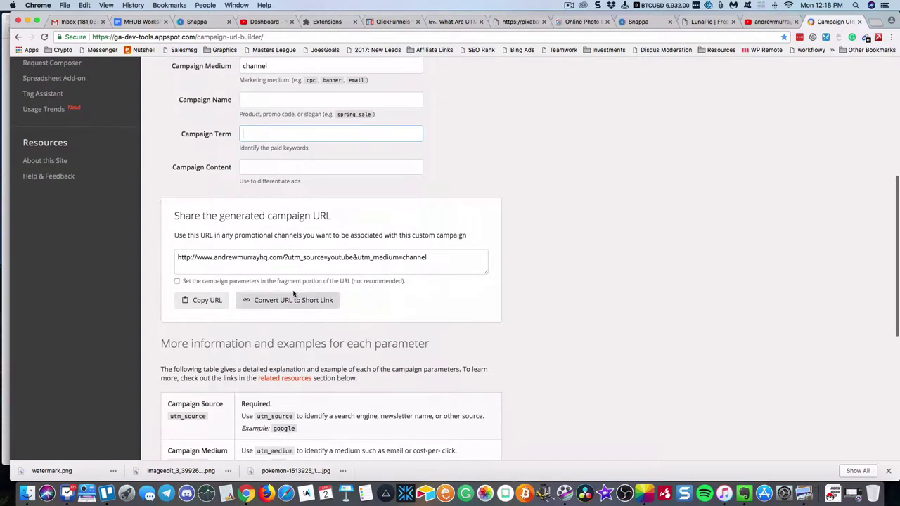
click(258, 260)
triple_click(258, 260)
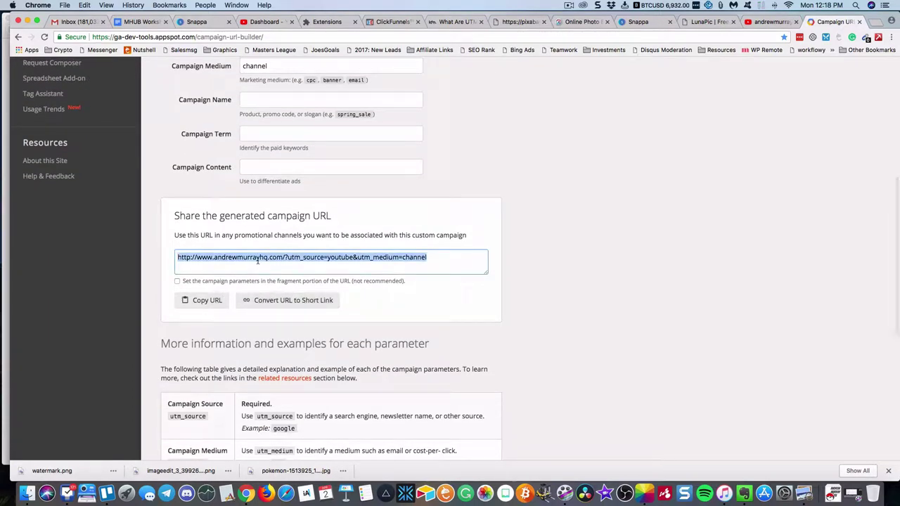
click(208, 303)
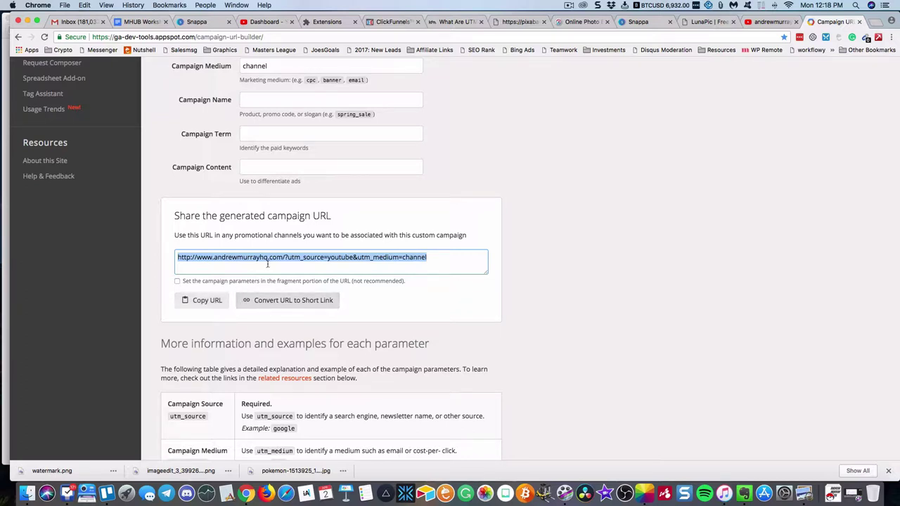
click(281, 300)
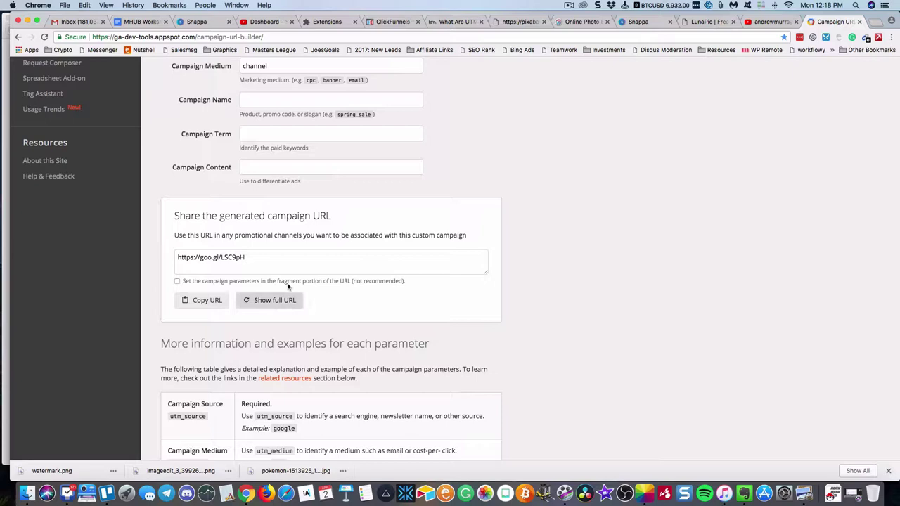
Paste the tagged campaign URL over the Blog link's address, then select the 60-Day course URL
click(771, 21)
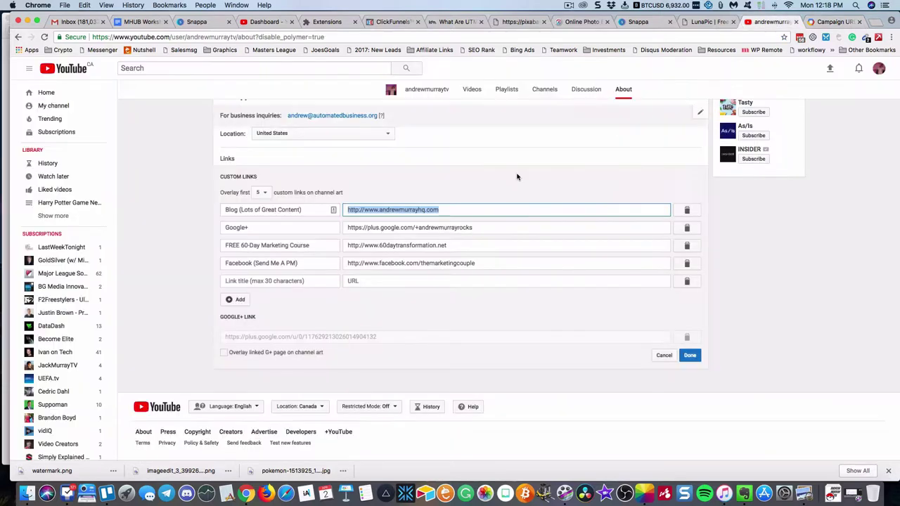
key(super+v)
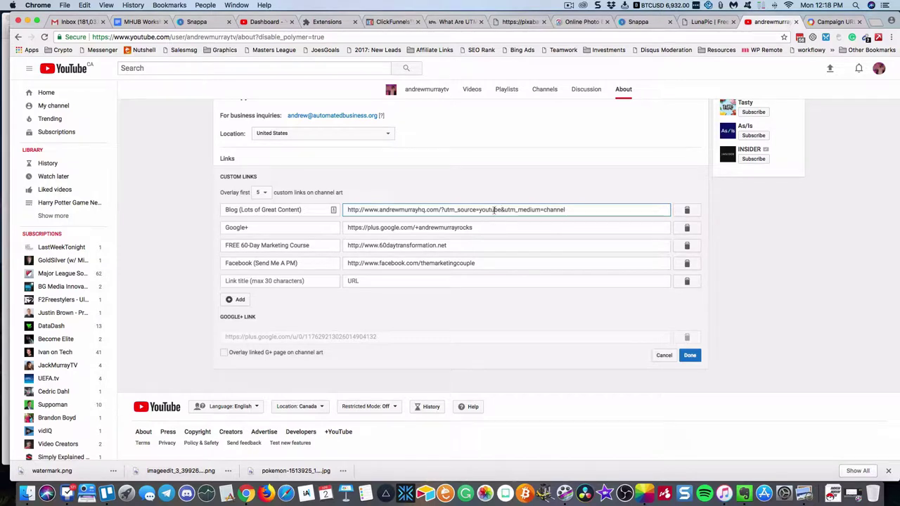
triple_click(454, 246)
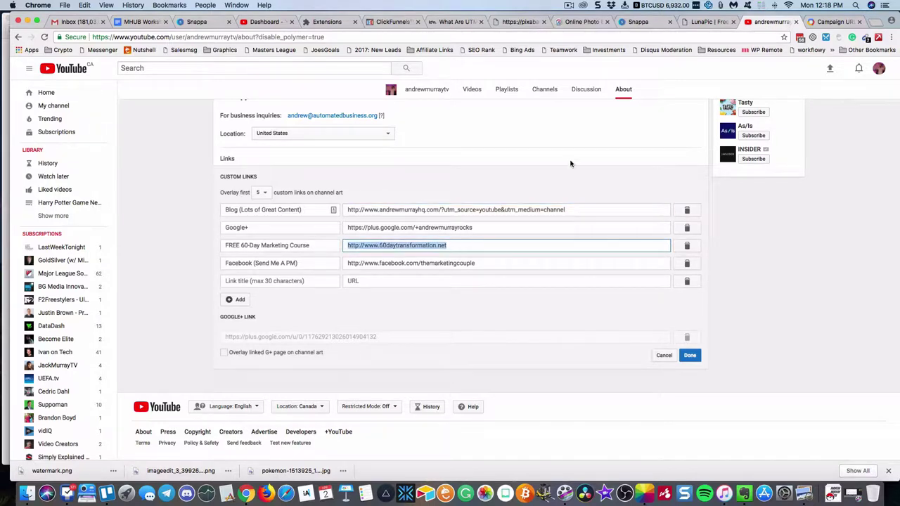
Swap the builder's website URL for 60daytransformation.net and select the generated tagged URL
click(835, 22)
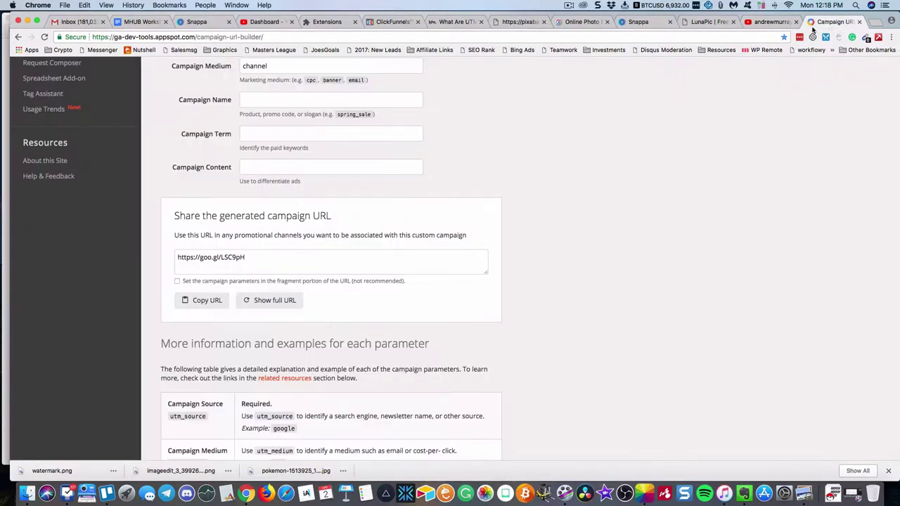
scroll(352, 184, up, 2)
scroll(315, 186, up, 3)
click(267, 119)
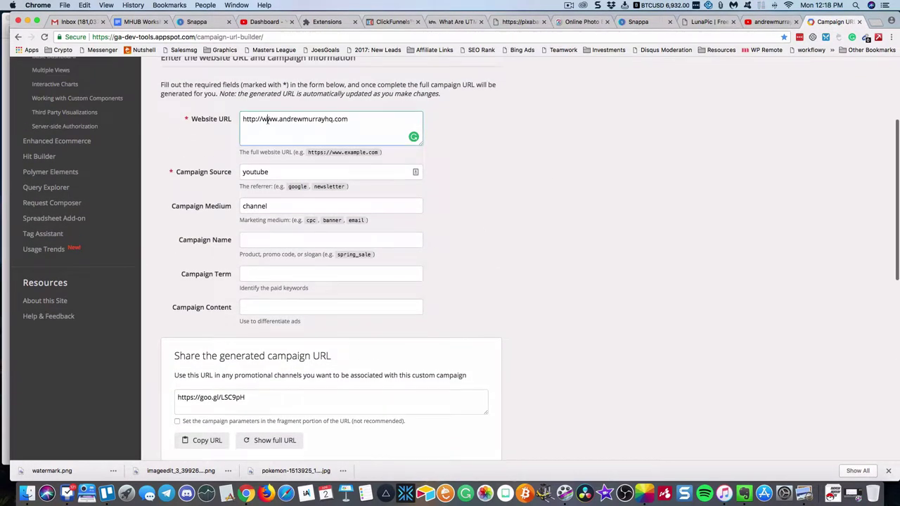
triple_click(267, 120)
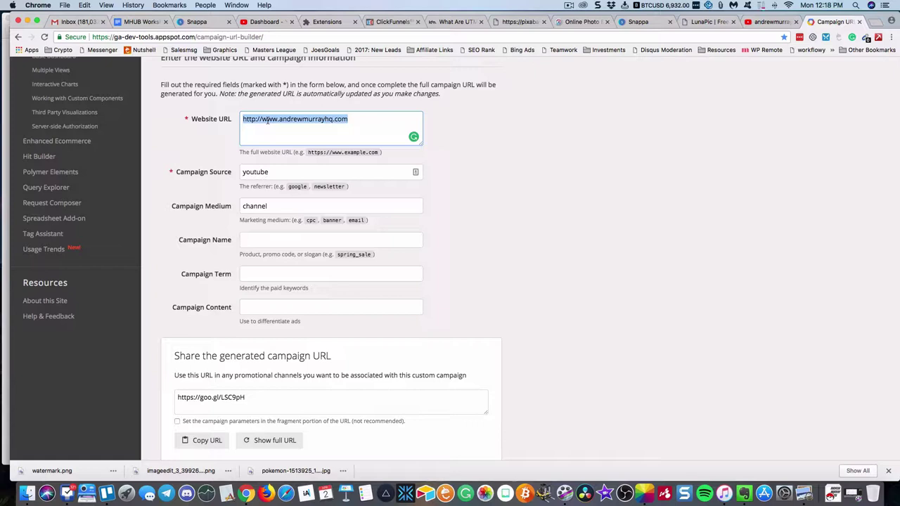
key(super+v)
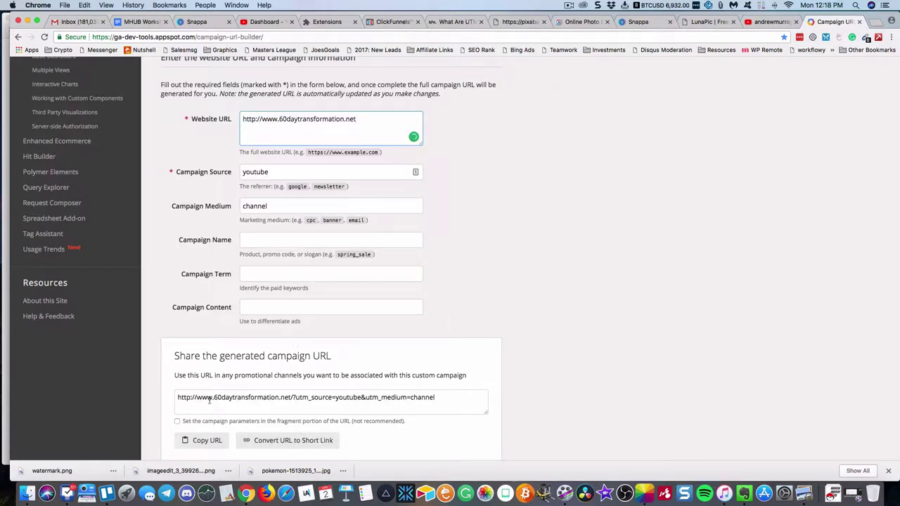
click(224, 400)
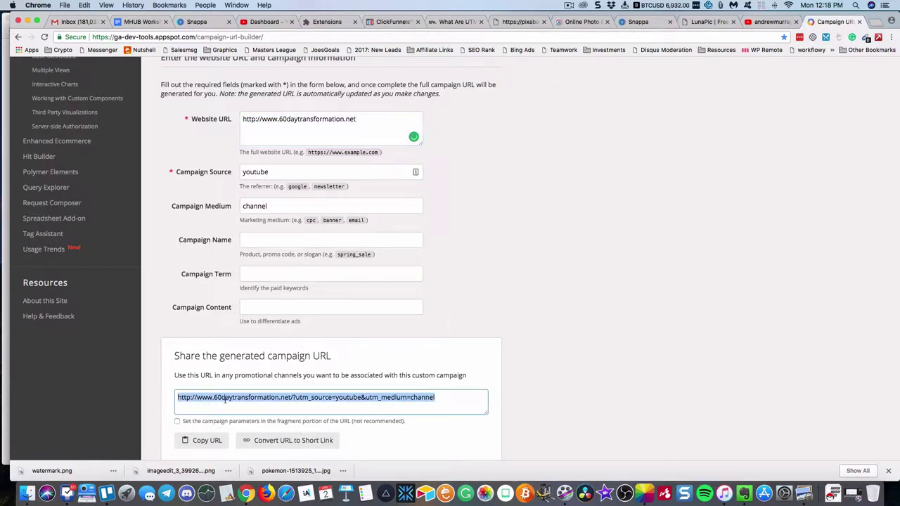
Paste the tagged URL into the 60-Day course link and title a fifth link 'Marketing With A Blog Training'
click(760, 24)
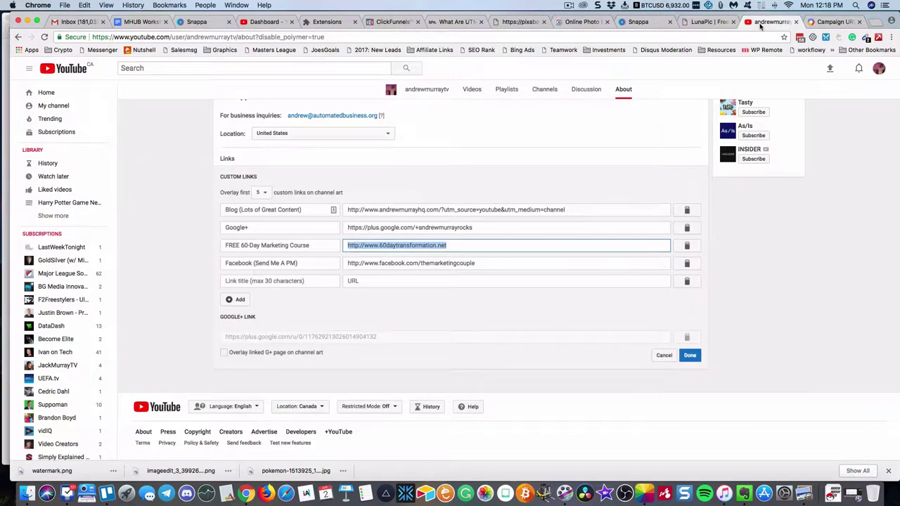
key(super+v)
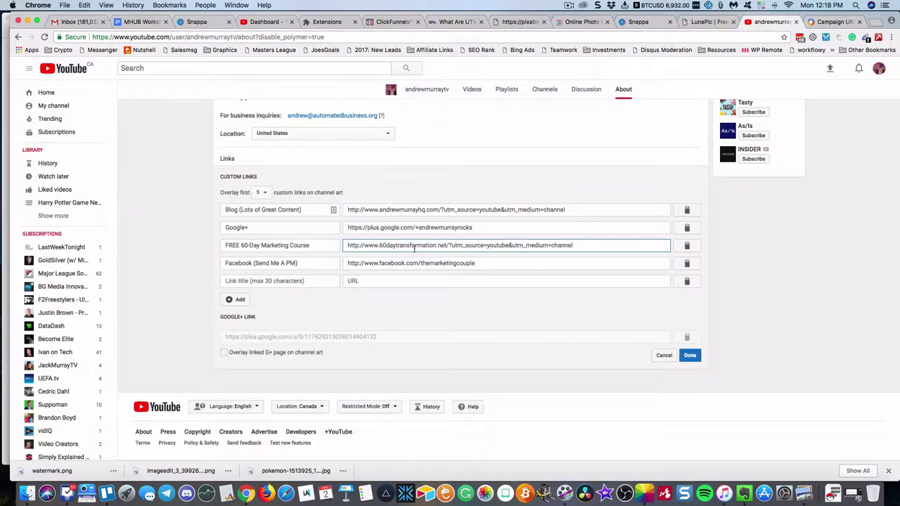
click(294, 280)
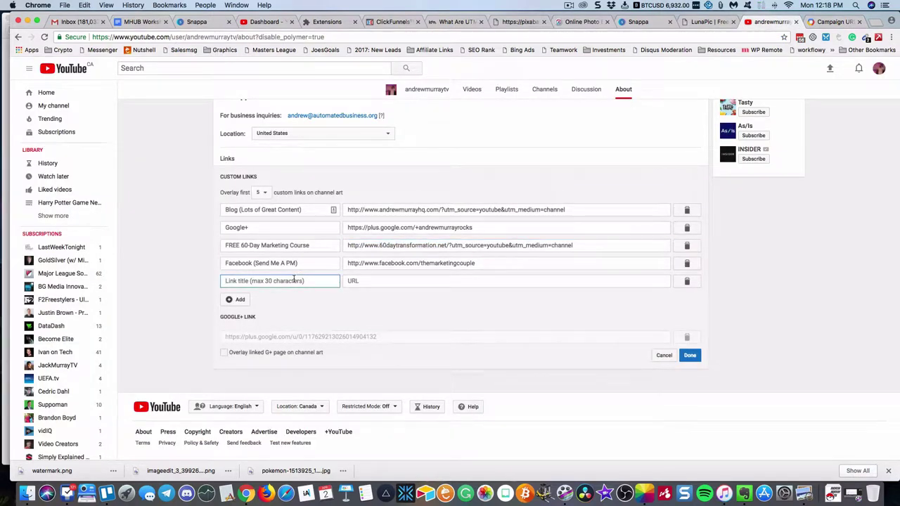
text(B)
key(BackSpace)
key(BackSpace)
text(L)
key(BackSpace)
key(BackSpace)
key(BackSpace)
text(B)
text(Marketing With )
text(A)
Check the new link's title, move to its empty URL field, then go to the ClickFunnels page
click(355, 284)
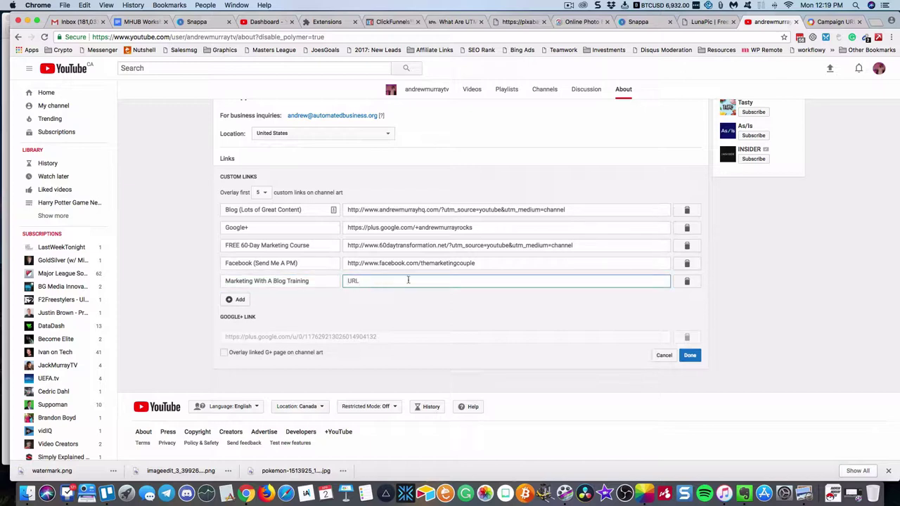
click(287, 281)
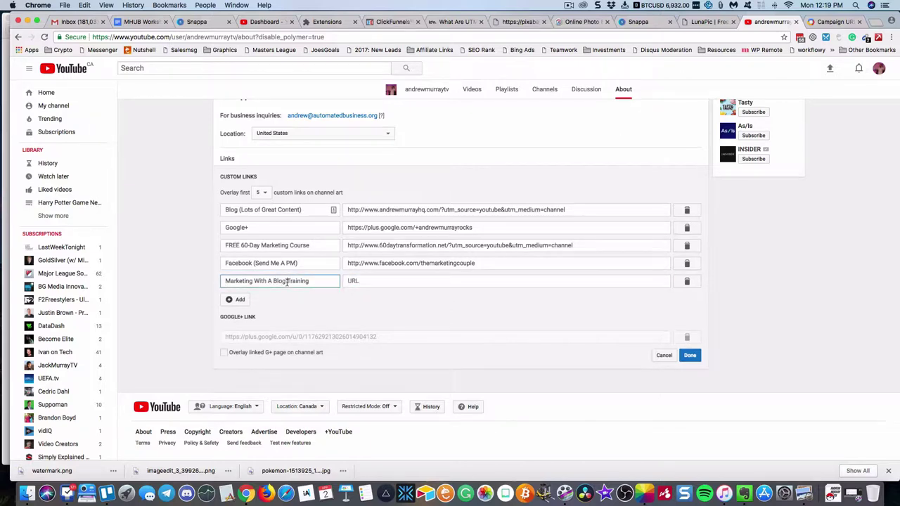
click(379, 285)
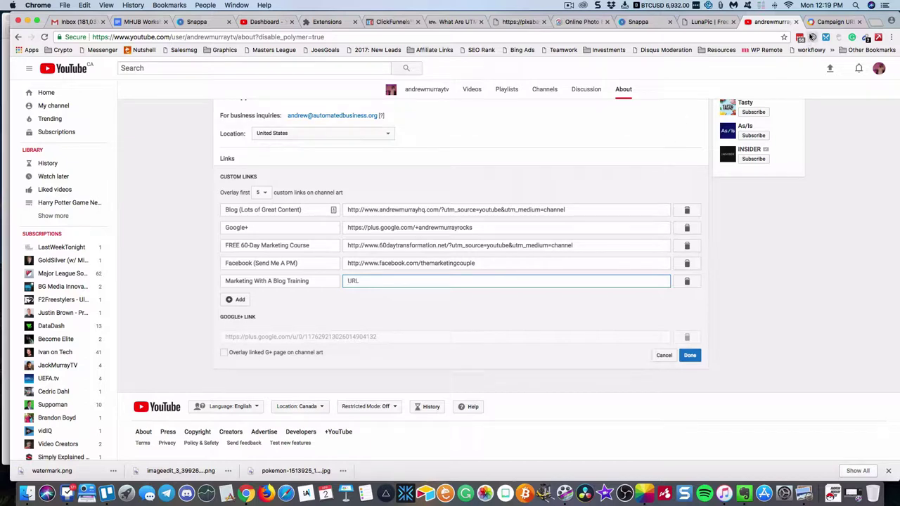
click(392, 22)
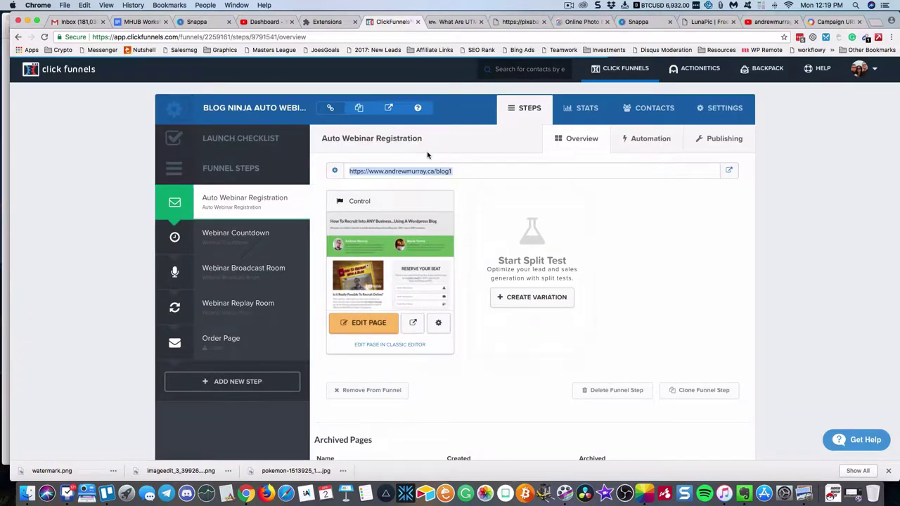
Replace the builder's website URL with andrewmurray.ca/blog1 and select the generated tagged URL
click(809, 21)
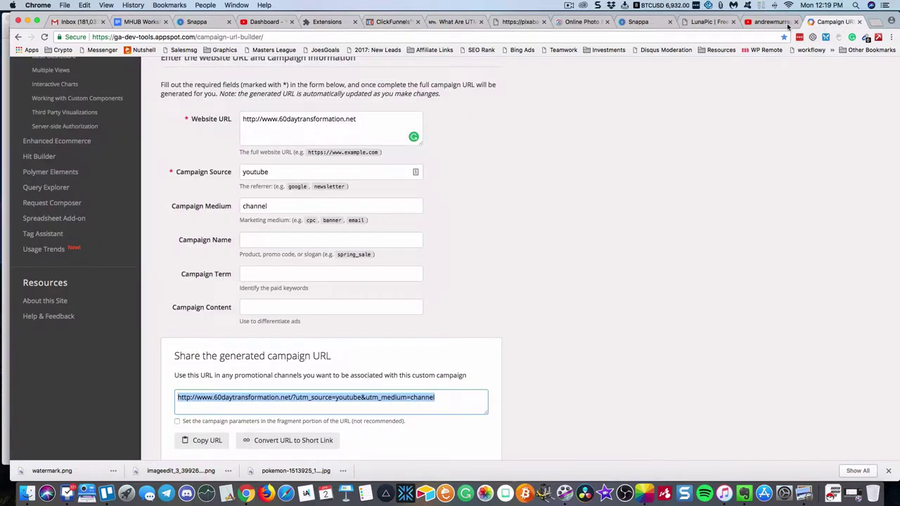
triple_click(265, 124)
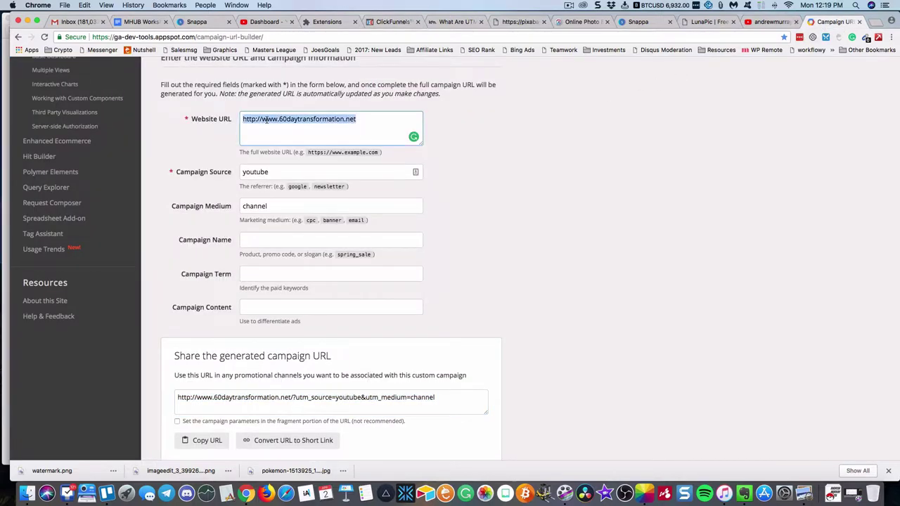
key(super+v)
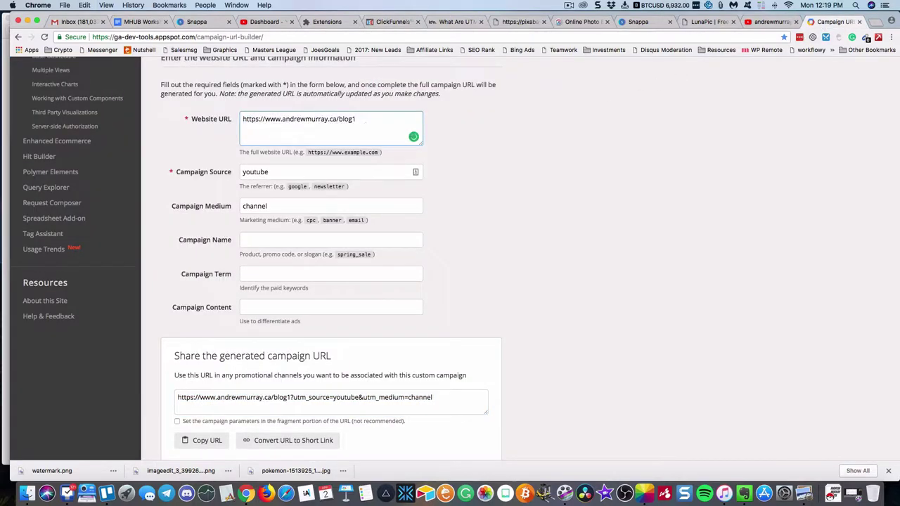
scroll(509, 233, down, 3)
scroll(478, 245, down, 1)
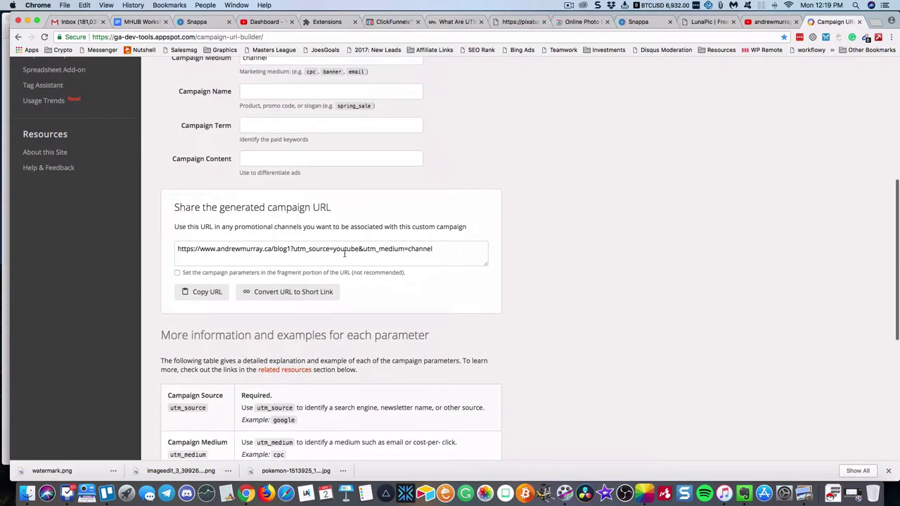
triple_click(344, 253)
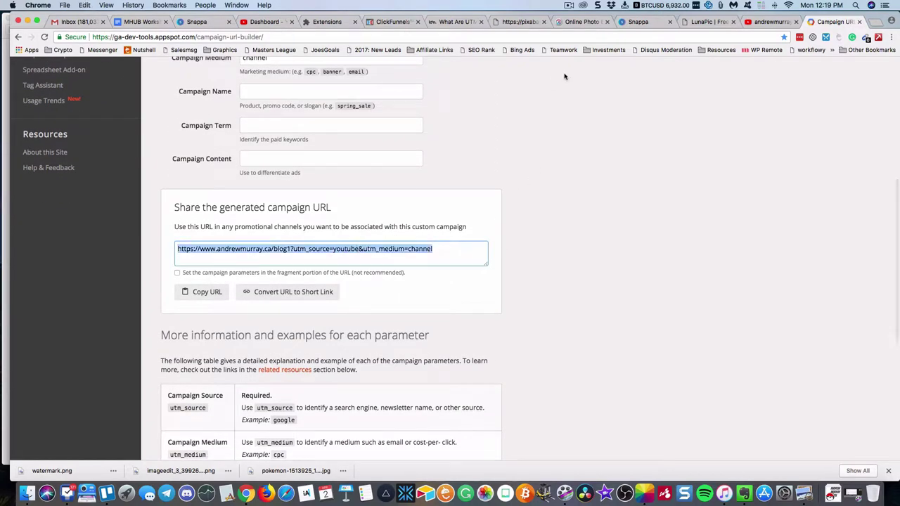
click(772, 21)
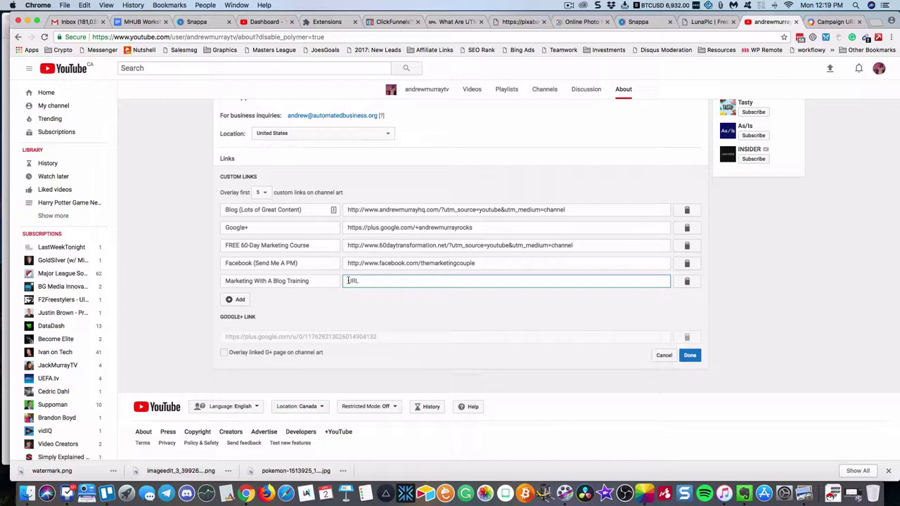
Paste the blog1 campaign URL into the new link, remove the extra empty row, and save
key(super+v)
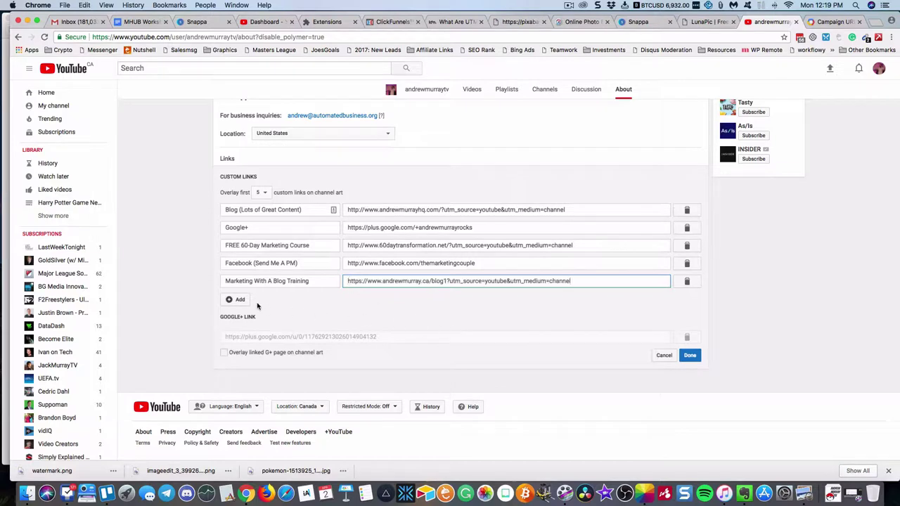
click(239, 299)
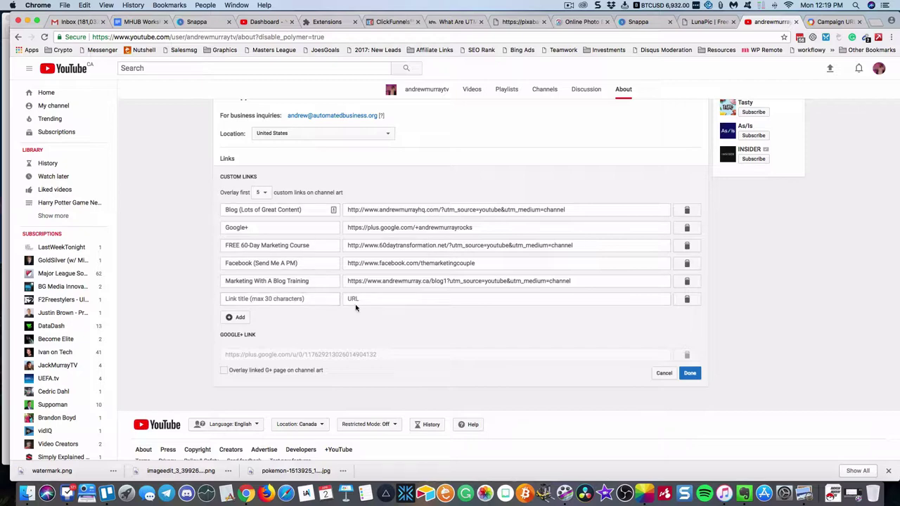
click(686, 299)
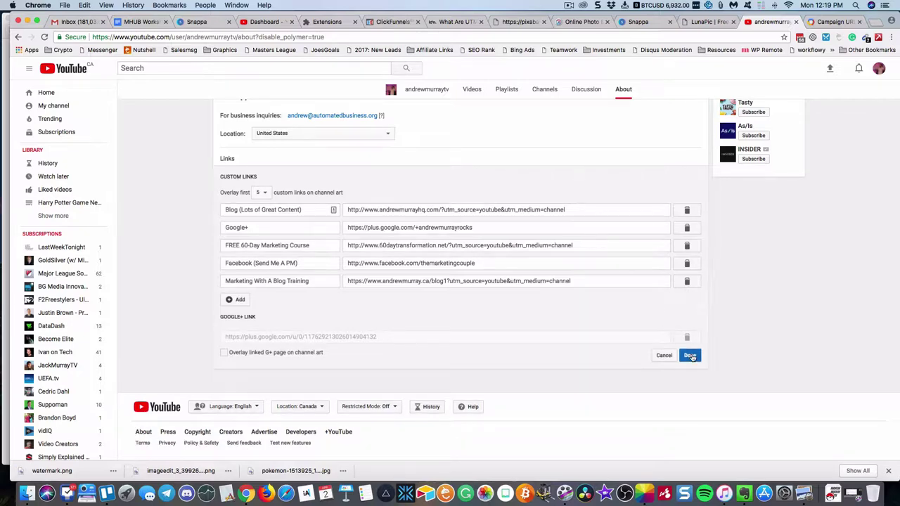
click(690, 356)
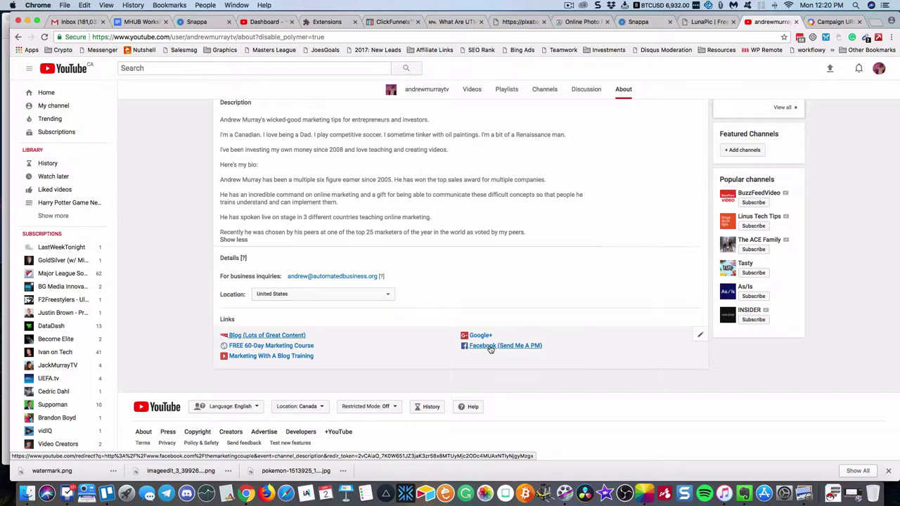
scroll(490, 314, up, 3)
scroll(490, 313, up, 2)
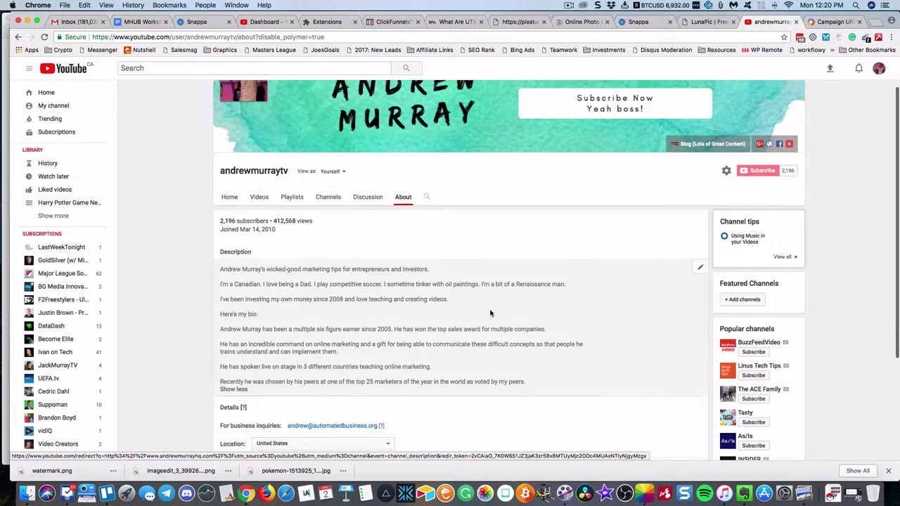
scroll(490, 313, up, 1)
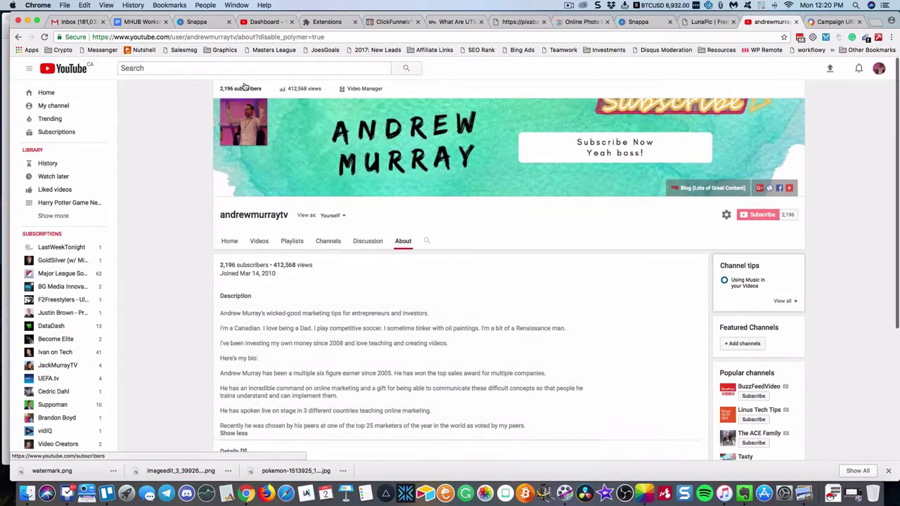